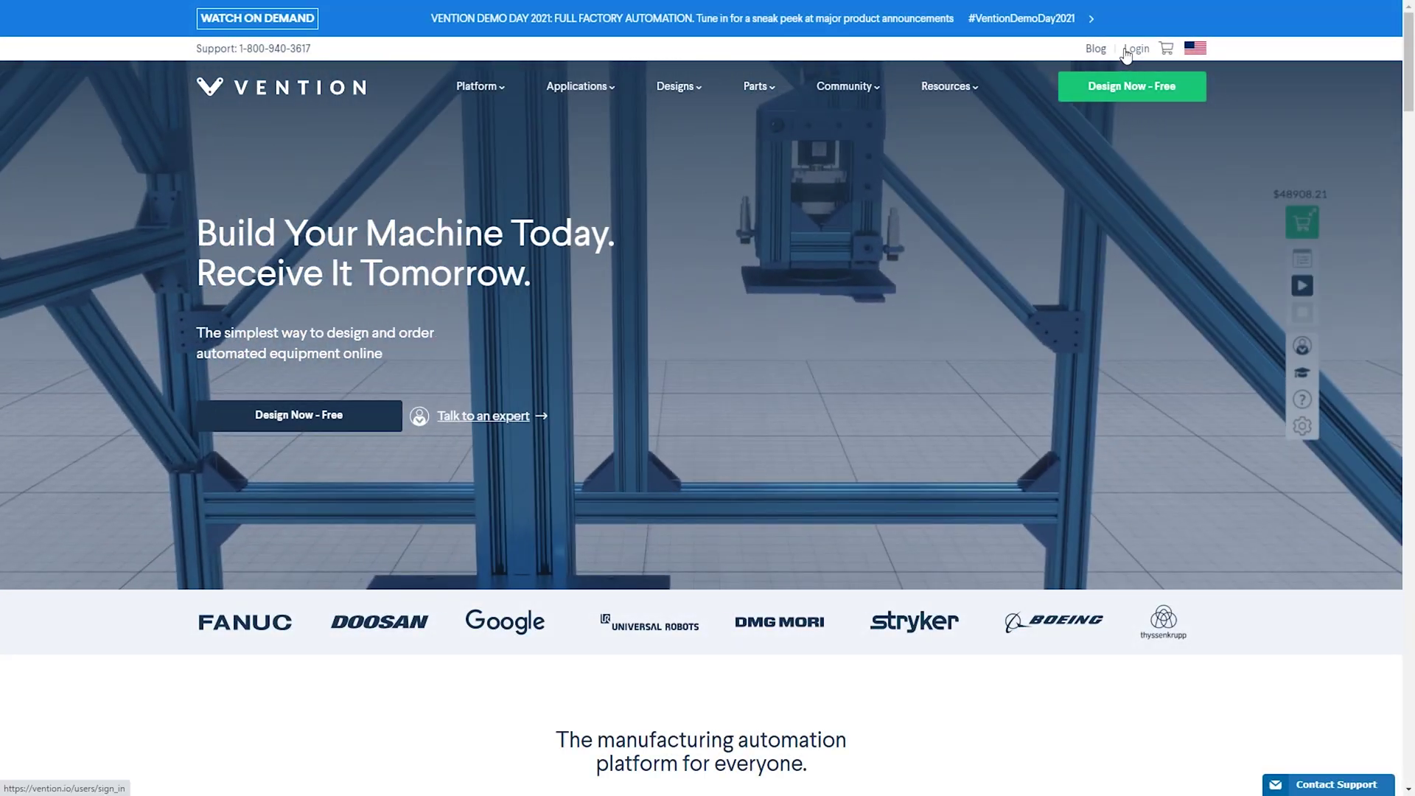
# Go to the Vention account login page from the homepage top bar
pyautogui.click(1126, 51)
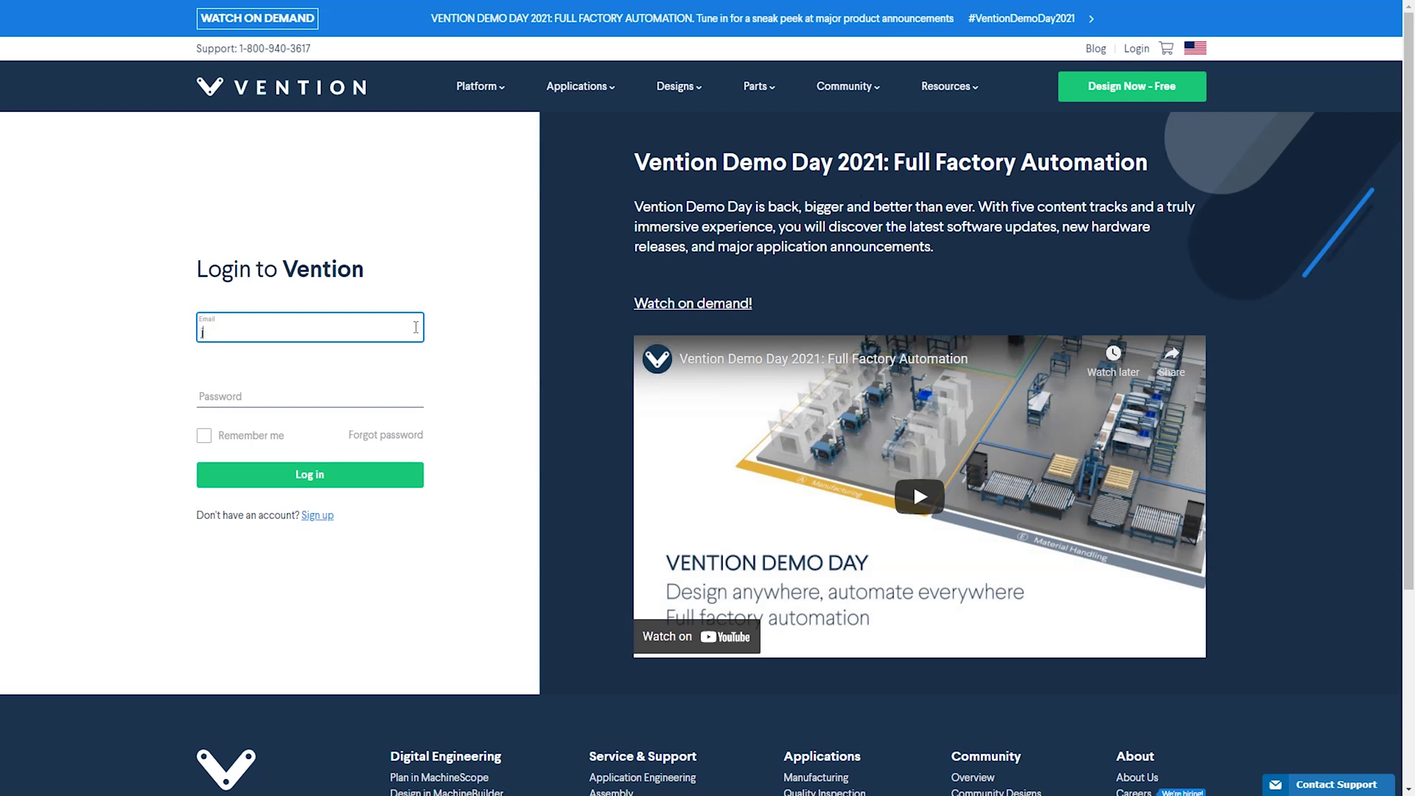
# Log in to MachinePortal with the account e-mail address and password
pyautogui.click(382, 388)
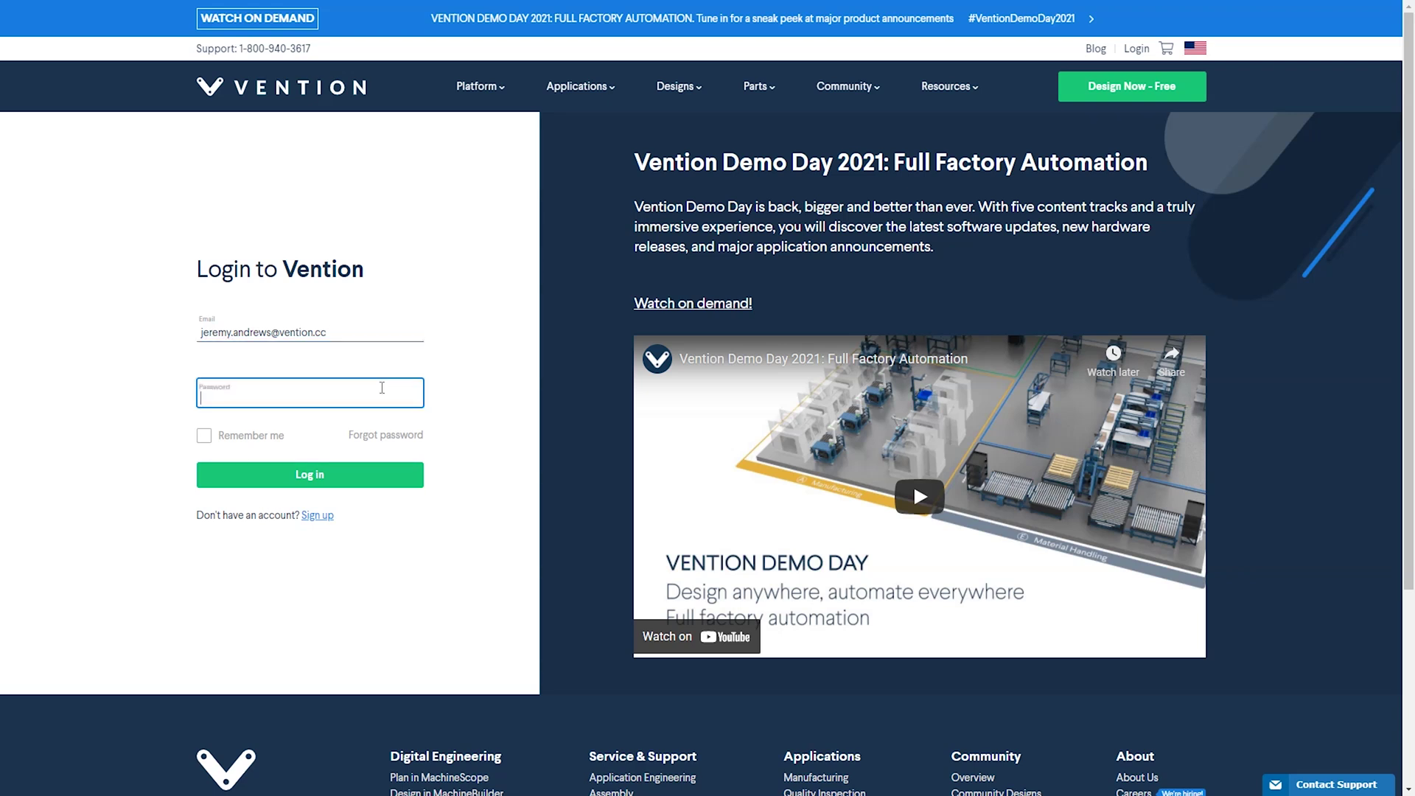
pyautogui.write('•')
pyautogui.click(371, 472)
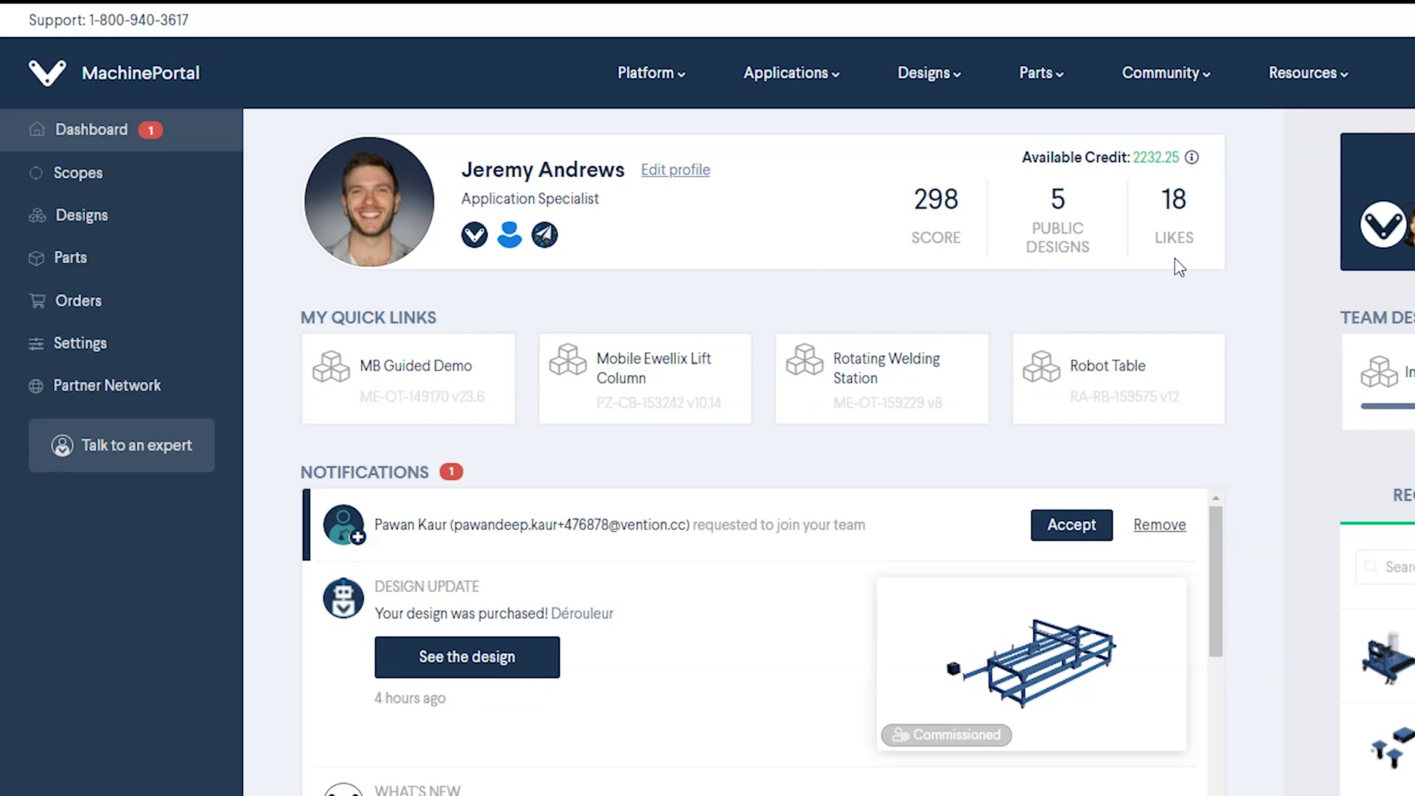
# Open Profile Settings from the dashboard's profile summary
pyautogui.click(675, 171)
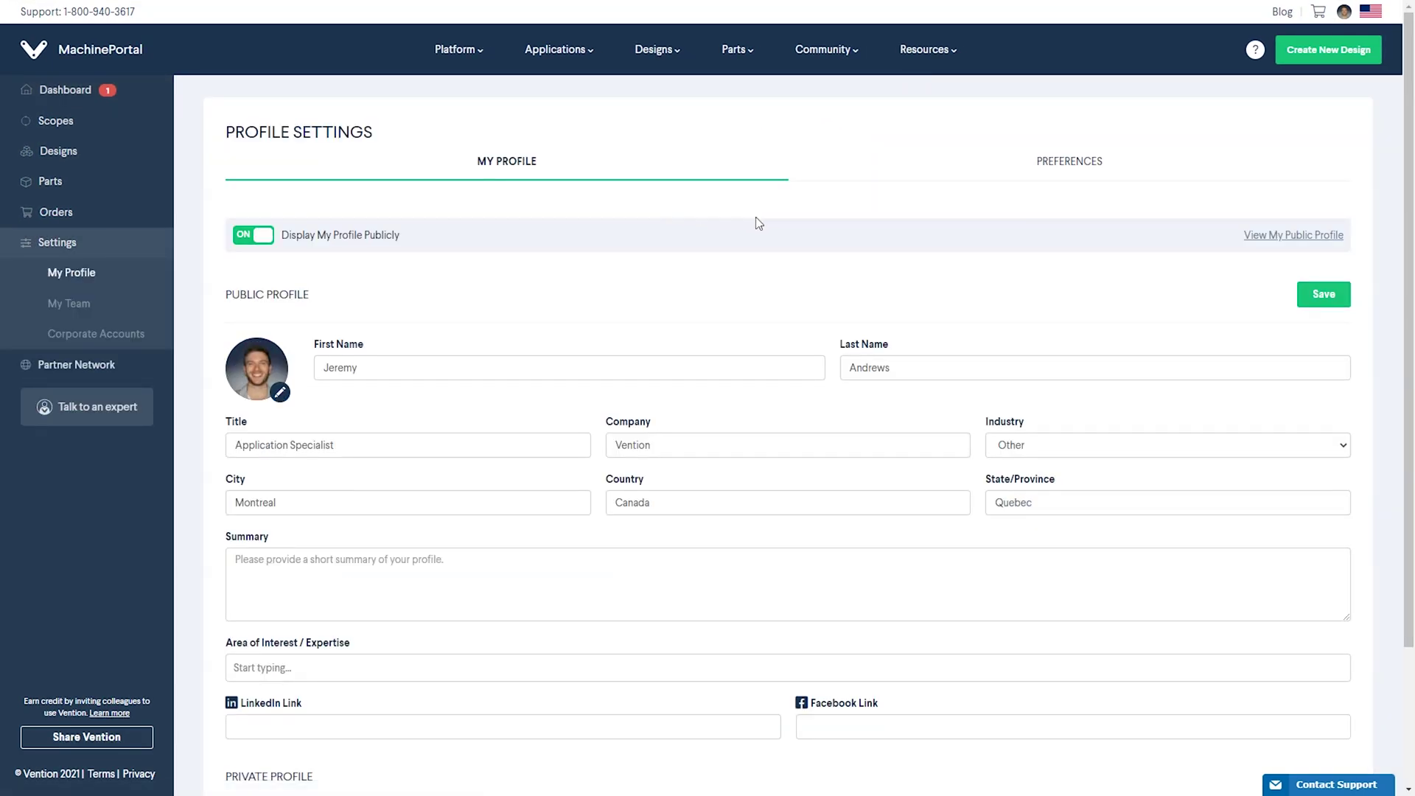
# View the email notification preferences in the profile settings
pyautogui.click(1054, 174)
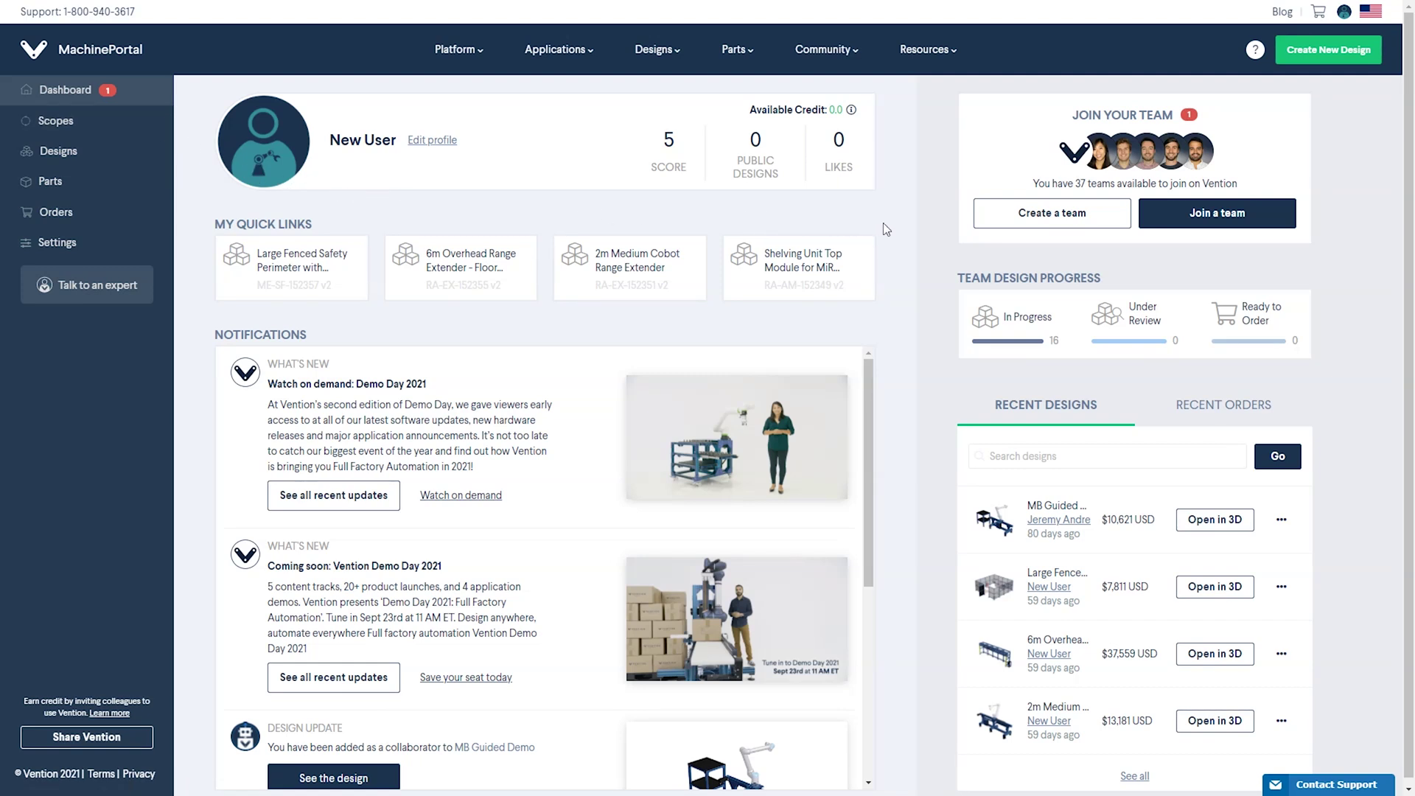
# Create a new team named 'Vention' without inviting any teammates
pyautogui.click(979, 222)
pyautogui.click(811, 404)
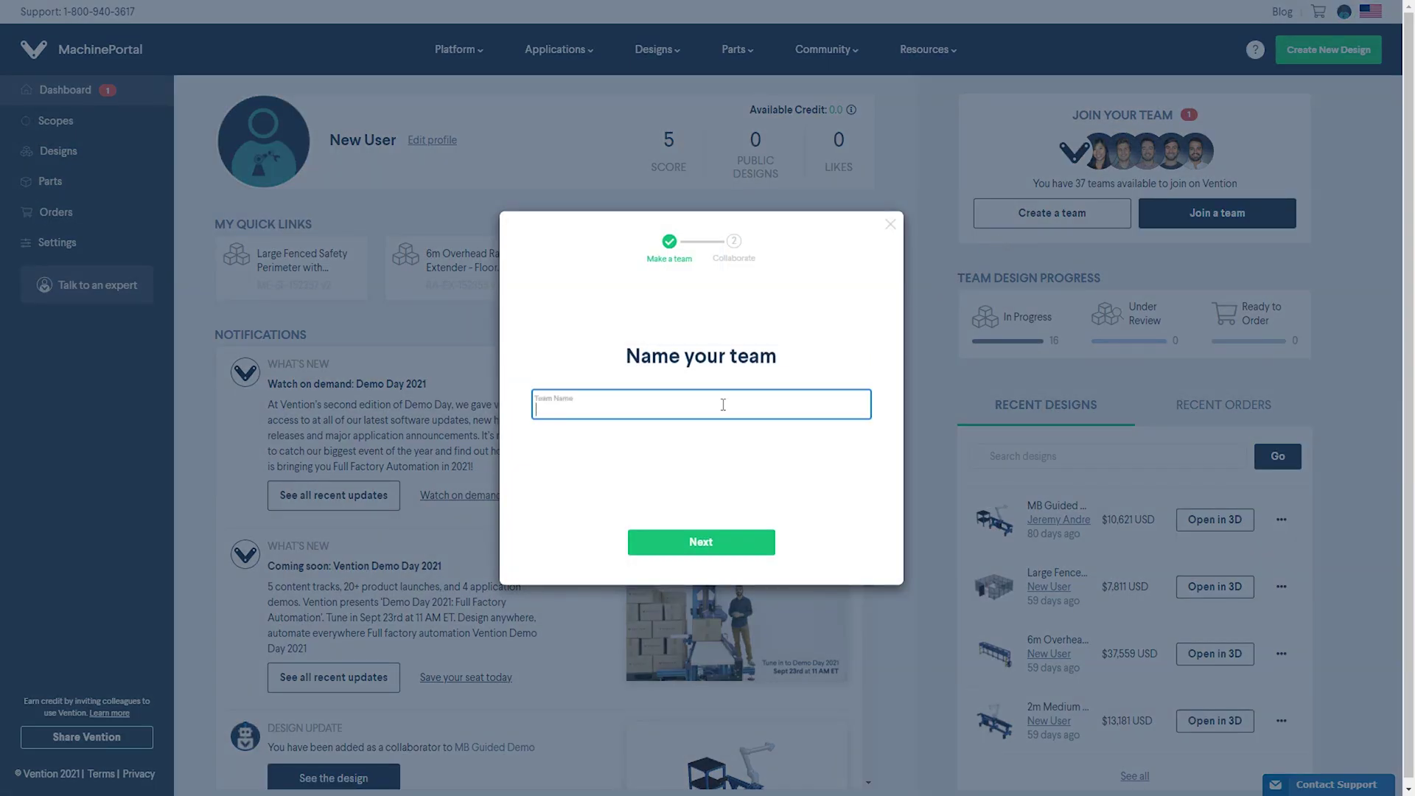
pyautogui.write('Vention')
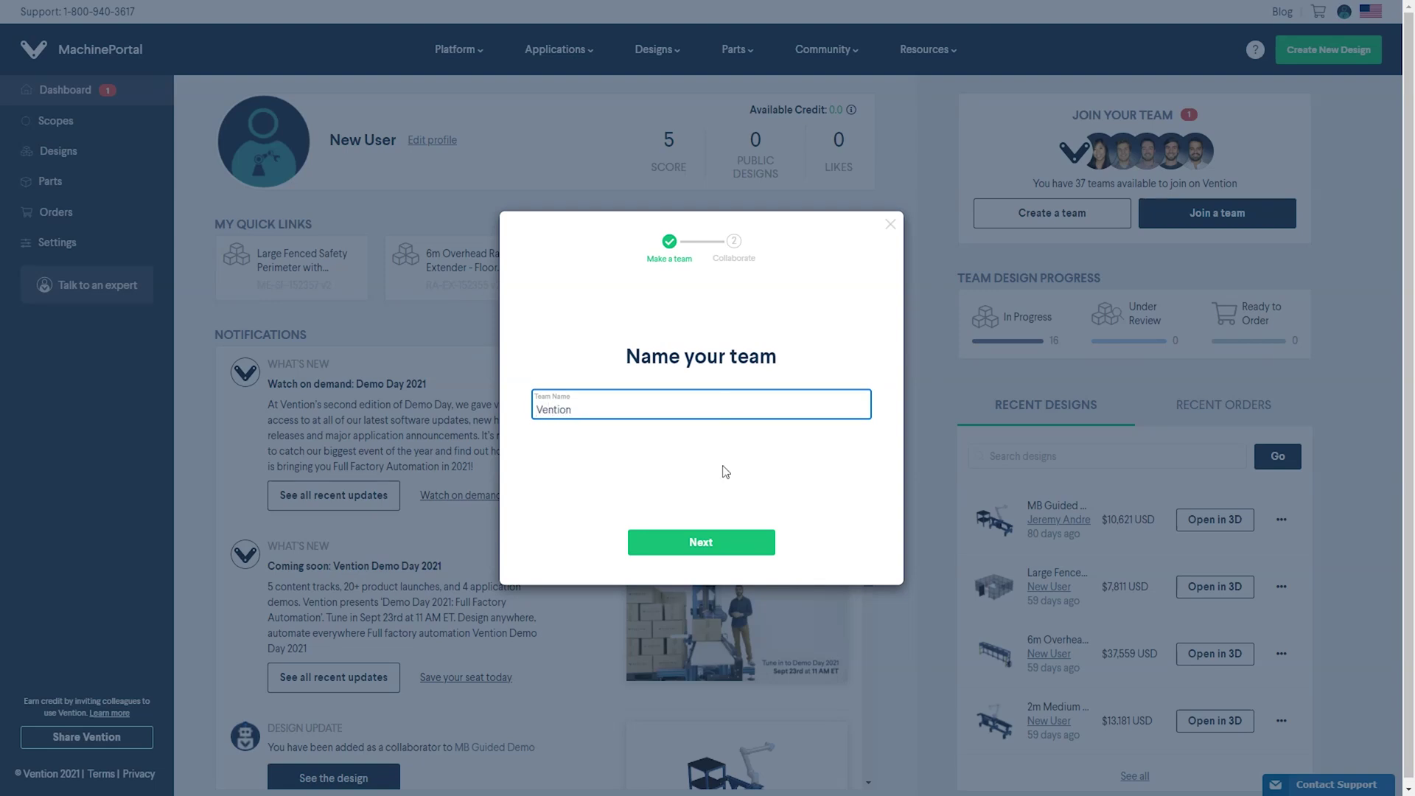
pyautogui.click(712, 542)
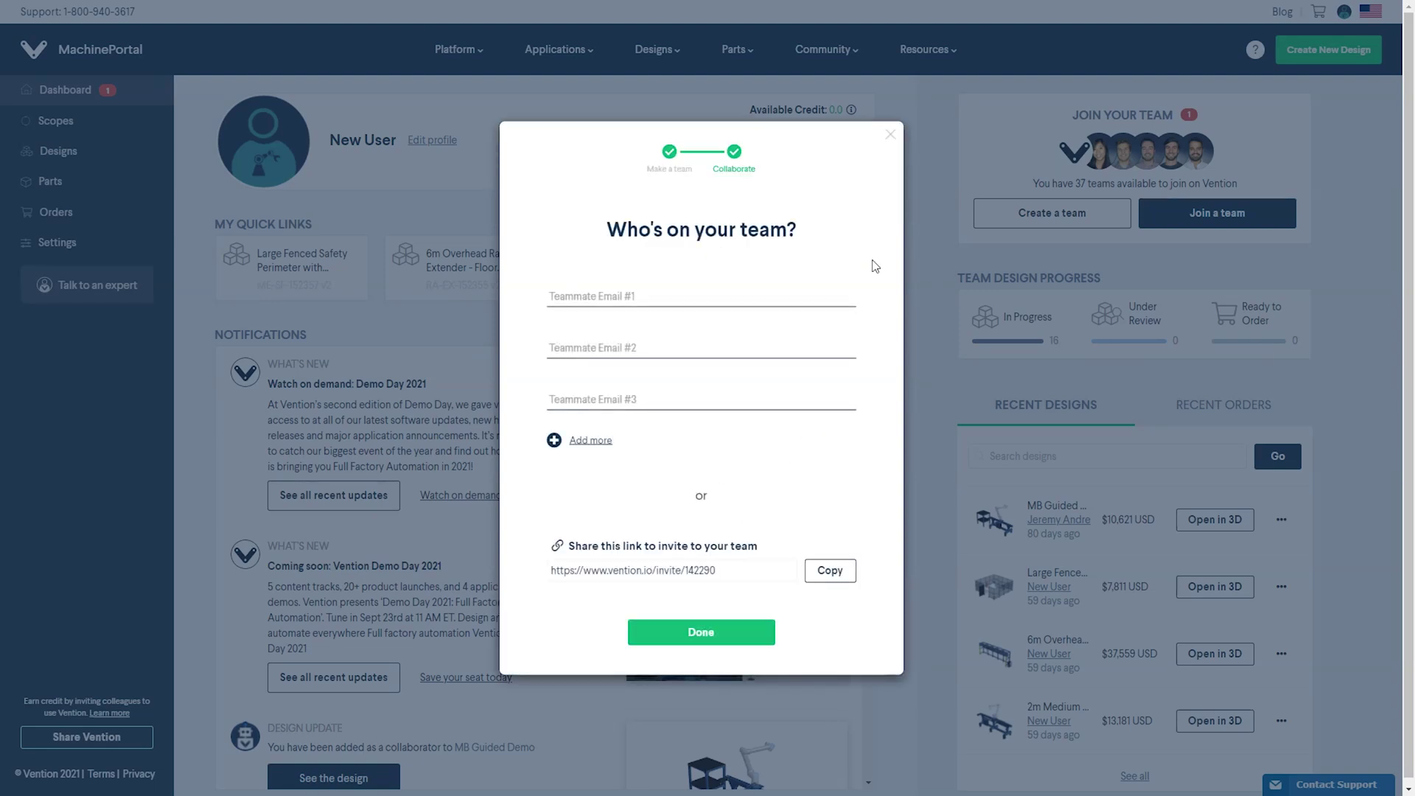
pyautogui.click(890, 135)
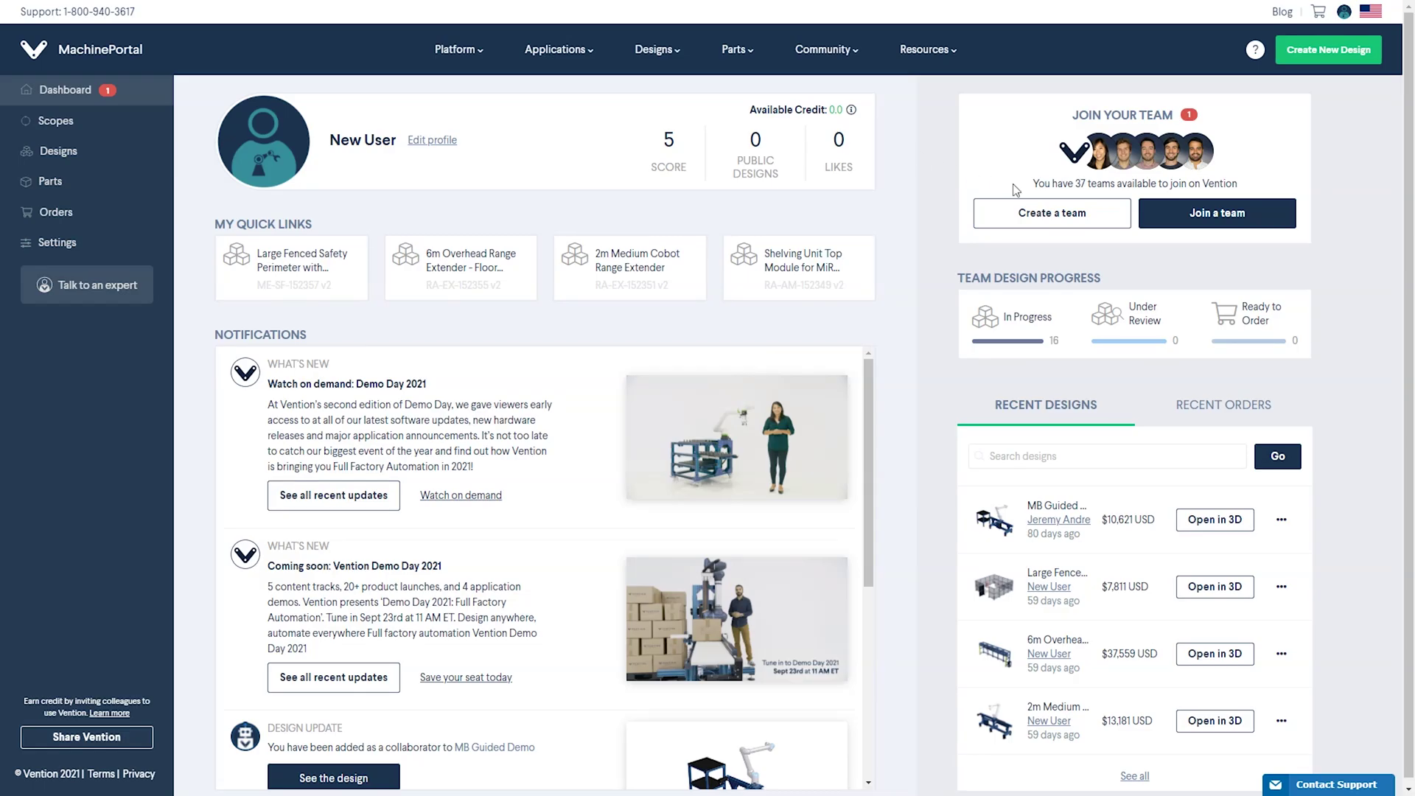
# Request to join the existing Vention team from the available teams
pyautogui.click(1180, 214)
pyautogui.click(811, 301)
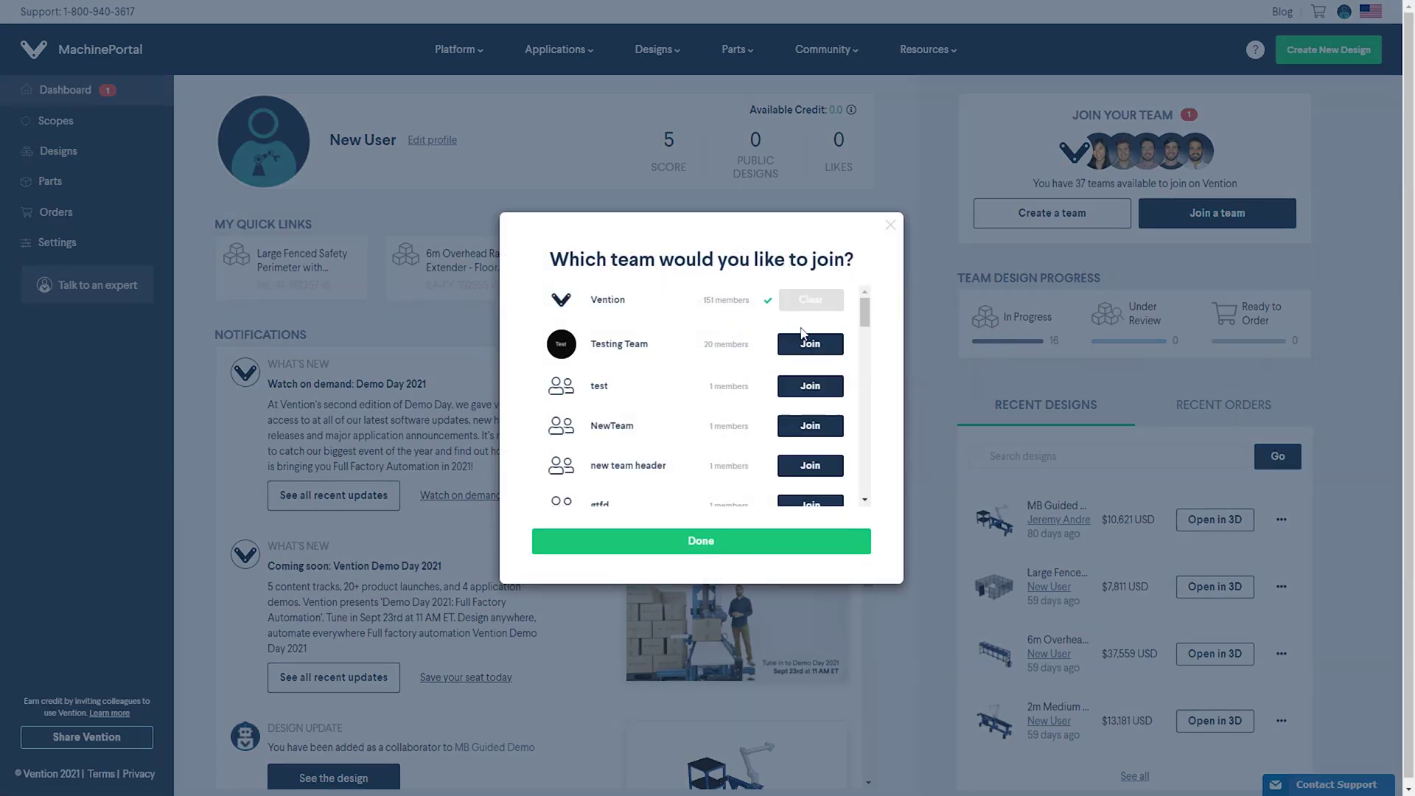
pyautogui.click(682, 542)
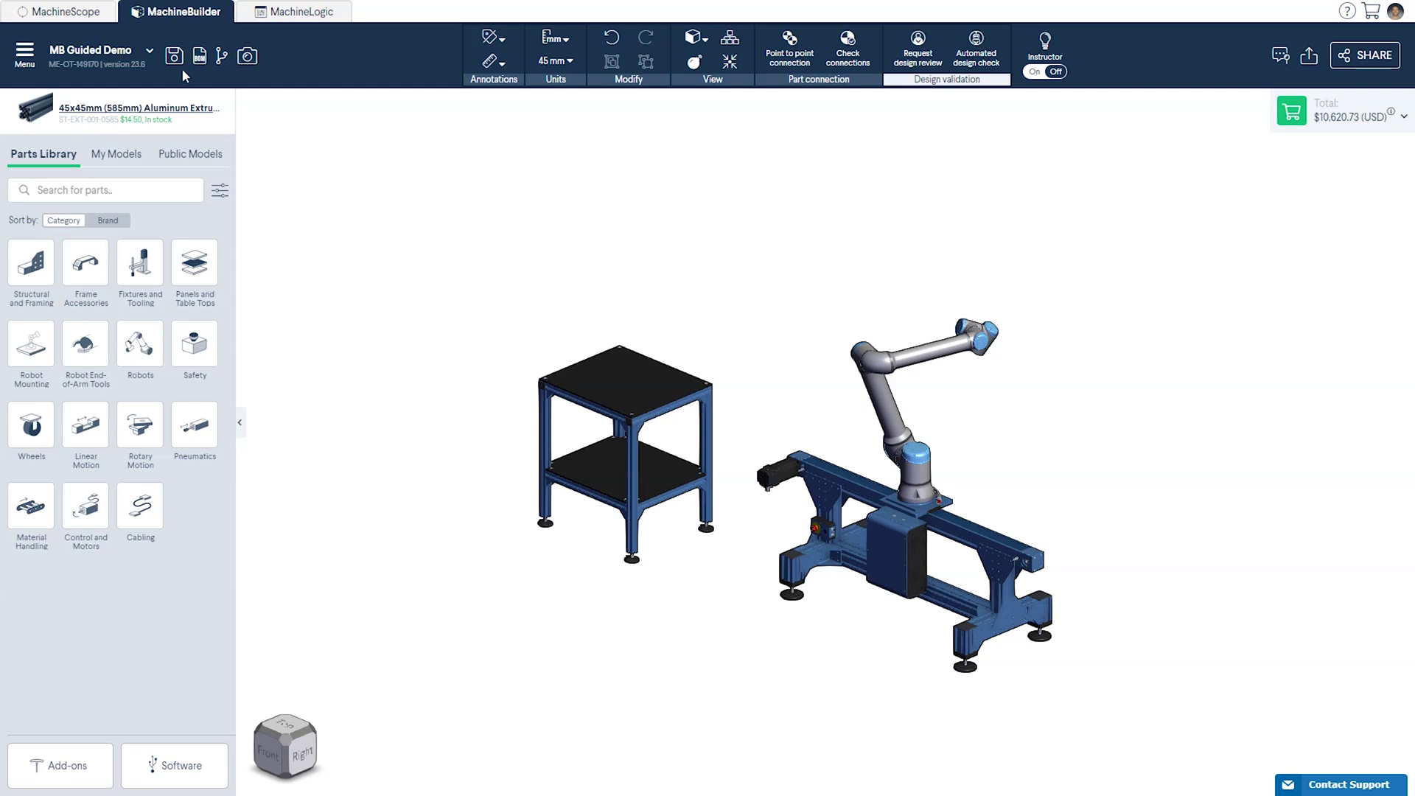
# Set MB Guided Demo's lifecycle to Ready to order in Design properties, then view all designs
pyautogui.click(150, 50)
pyautogui.click(148, 119)
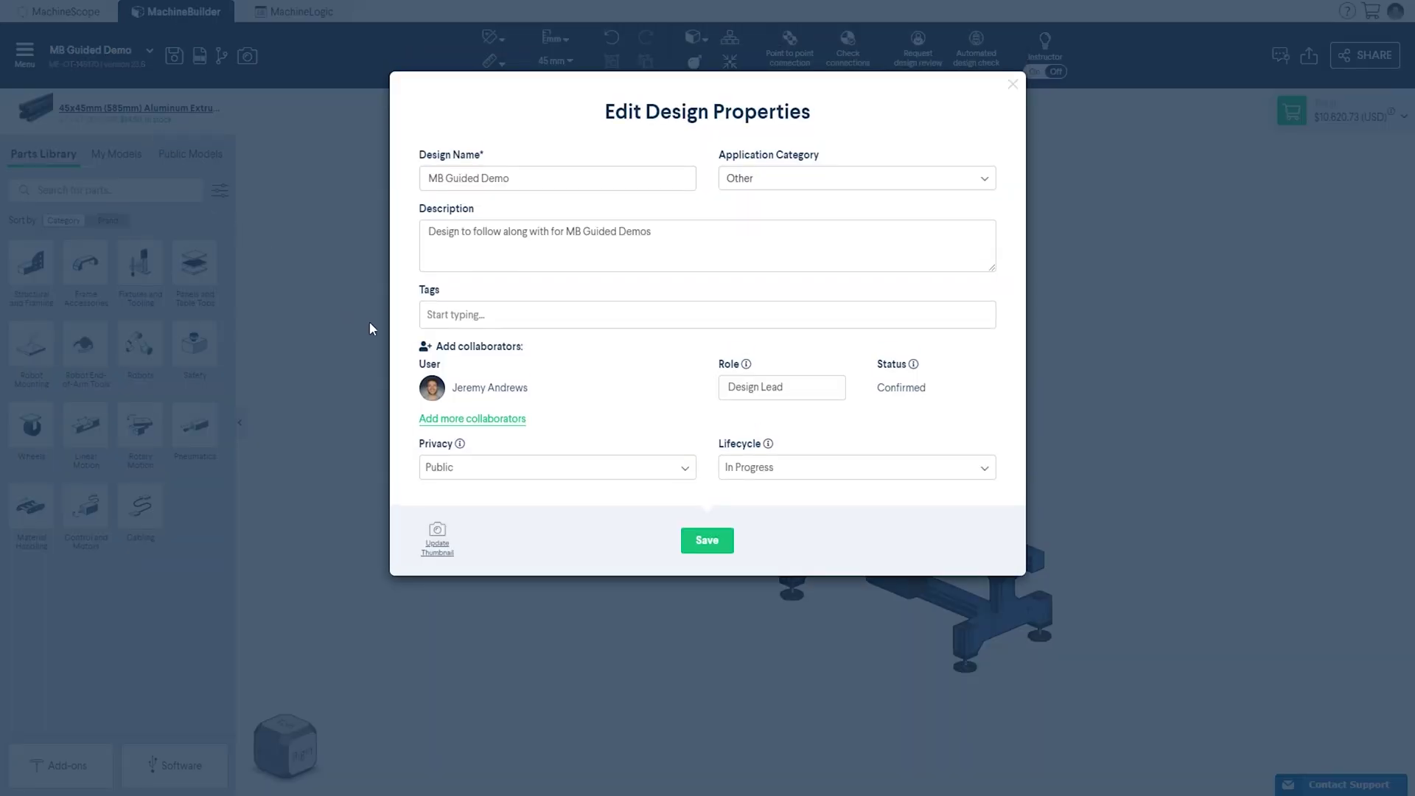
pyautogui.click(762, 487)
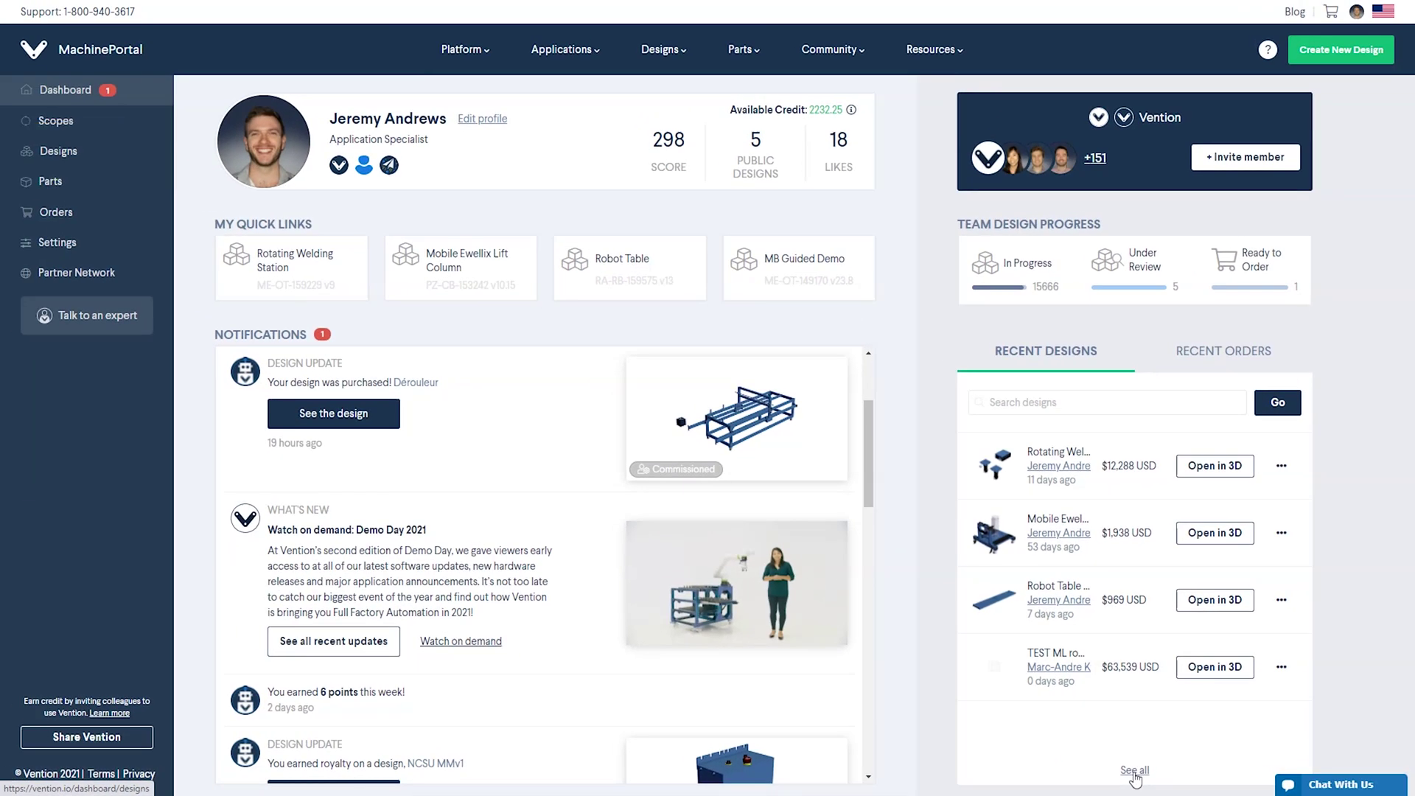
pyautogui.click(1134, 771)
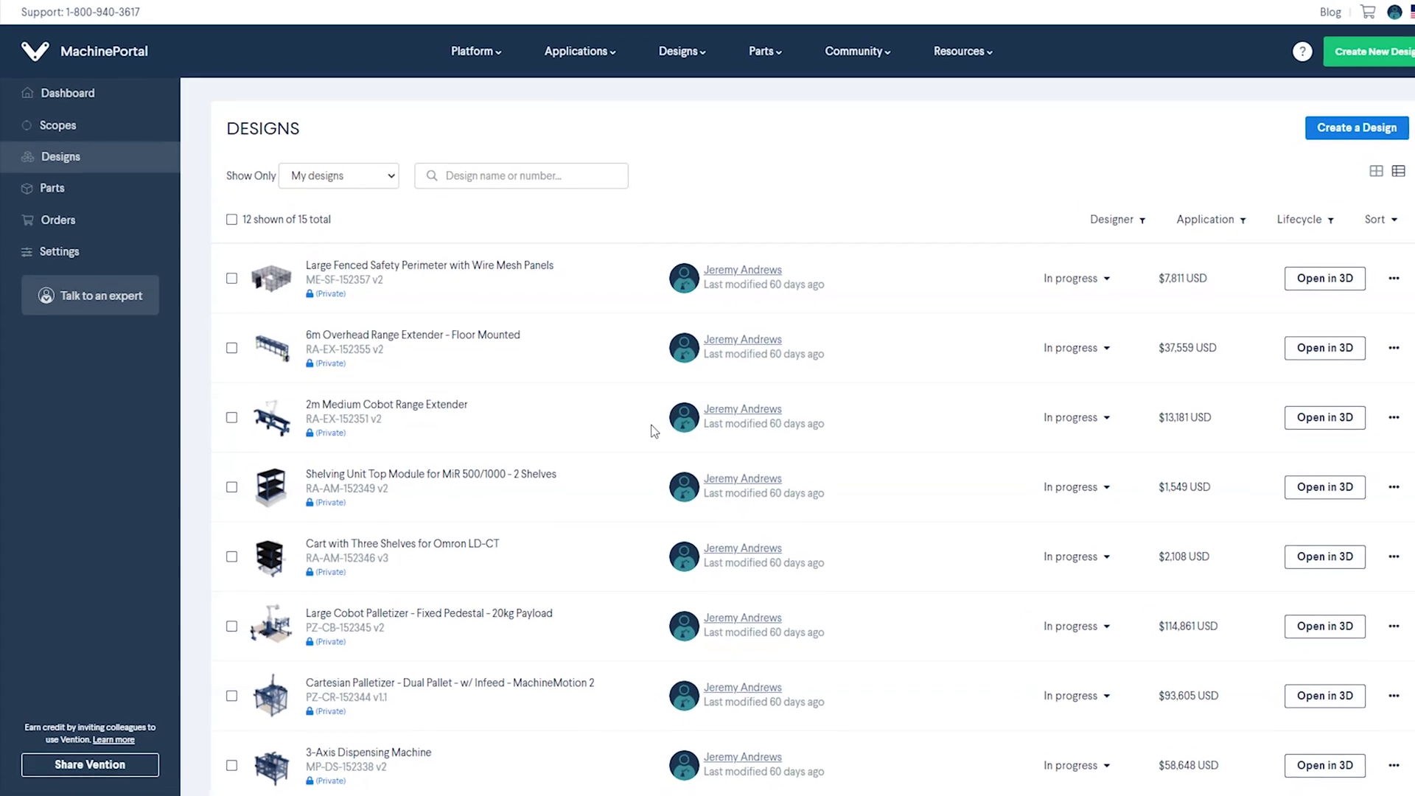
# Keep the Show Only filter on My designs and switch to thumbnail grid view
pyautogui.click(394, 185)
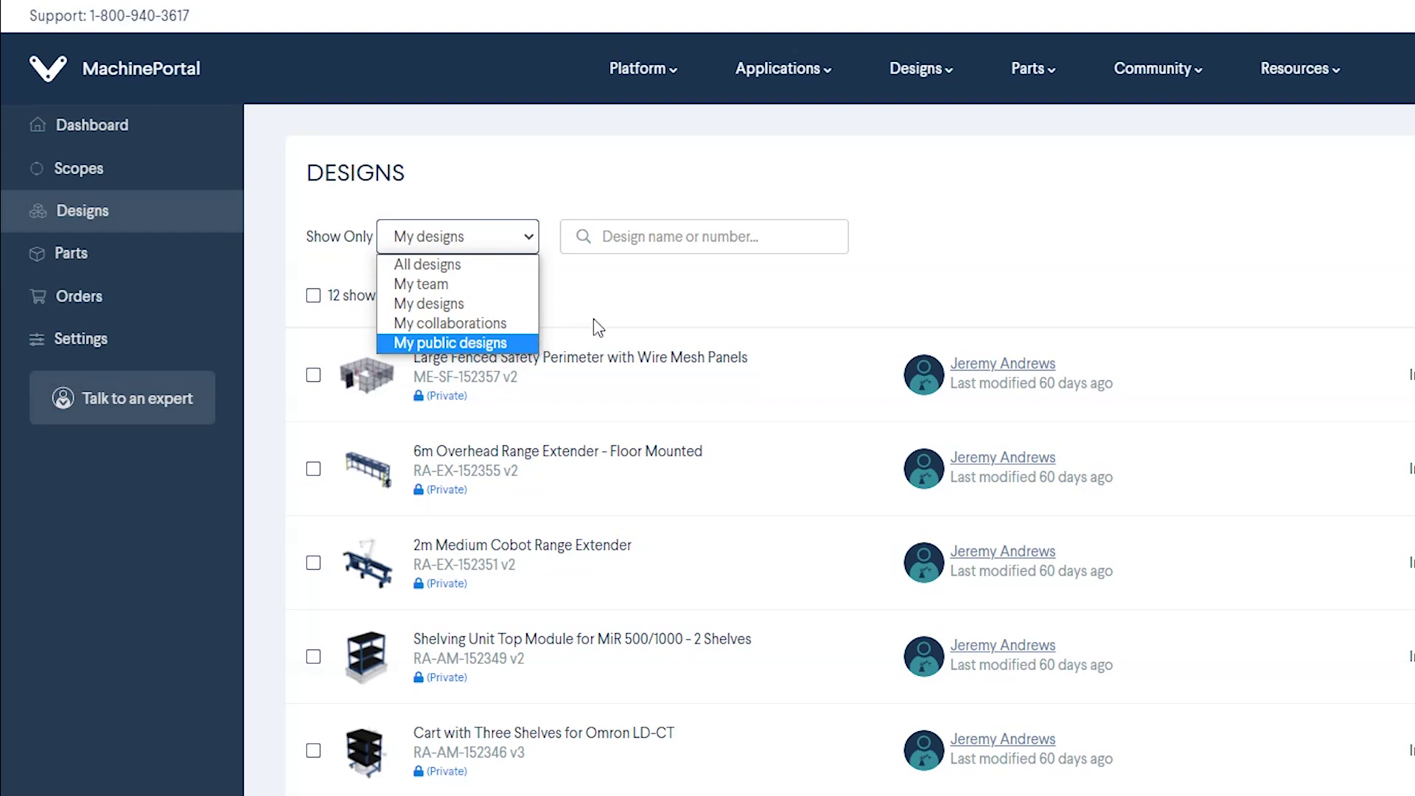
pyautogui.click(667, 242)
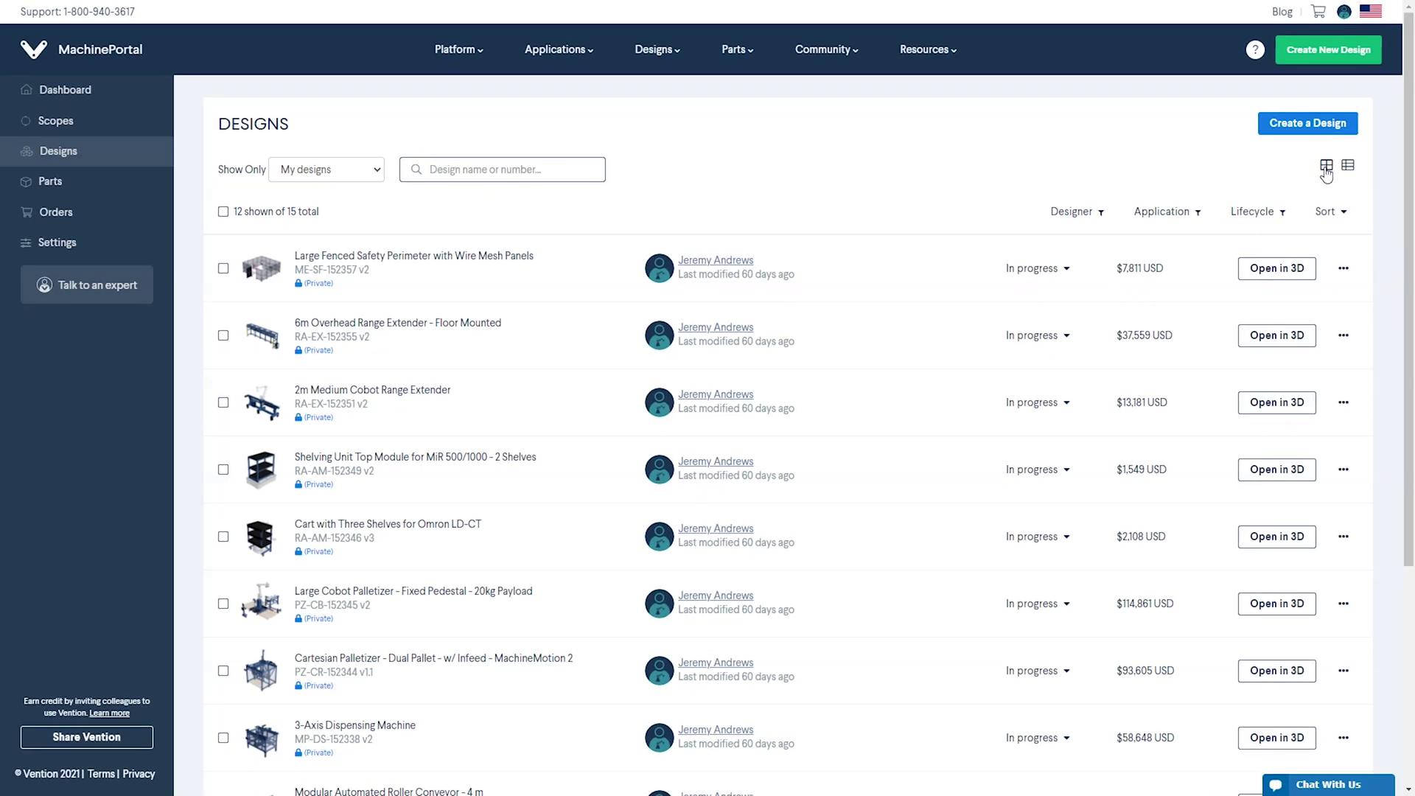
pyautogui.click(1305, 205)
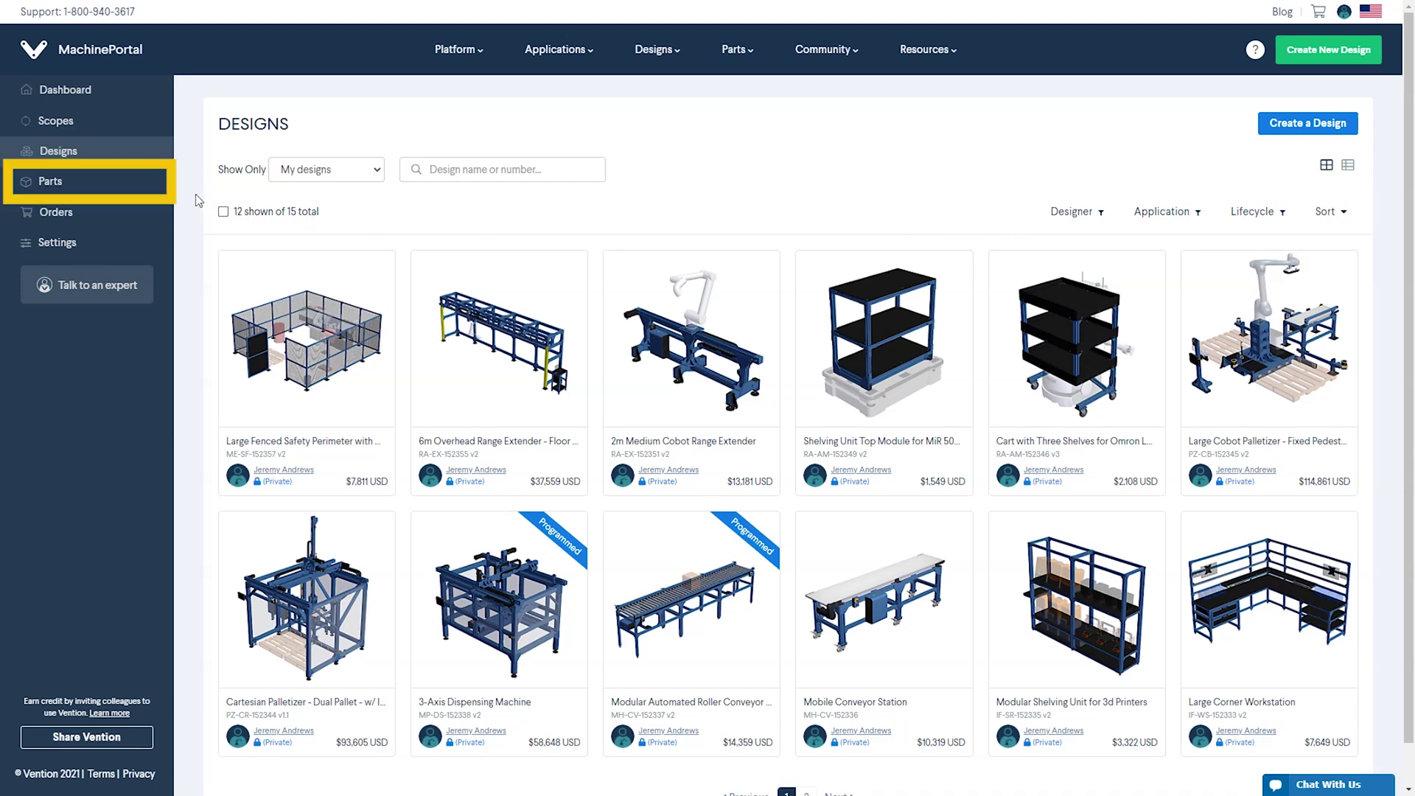
# Browse the nine imported parts, leaving the Show Only filter on All Parts
pyautogui.click(96, 186)
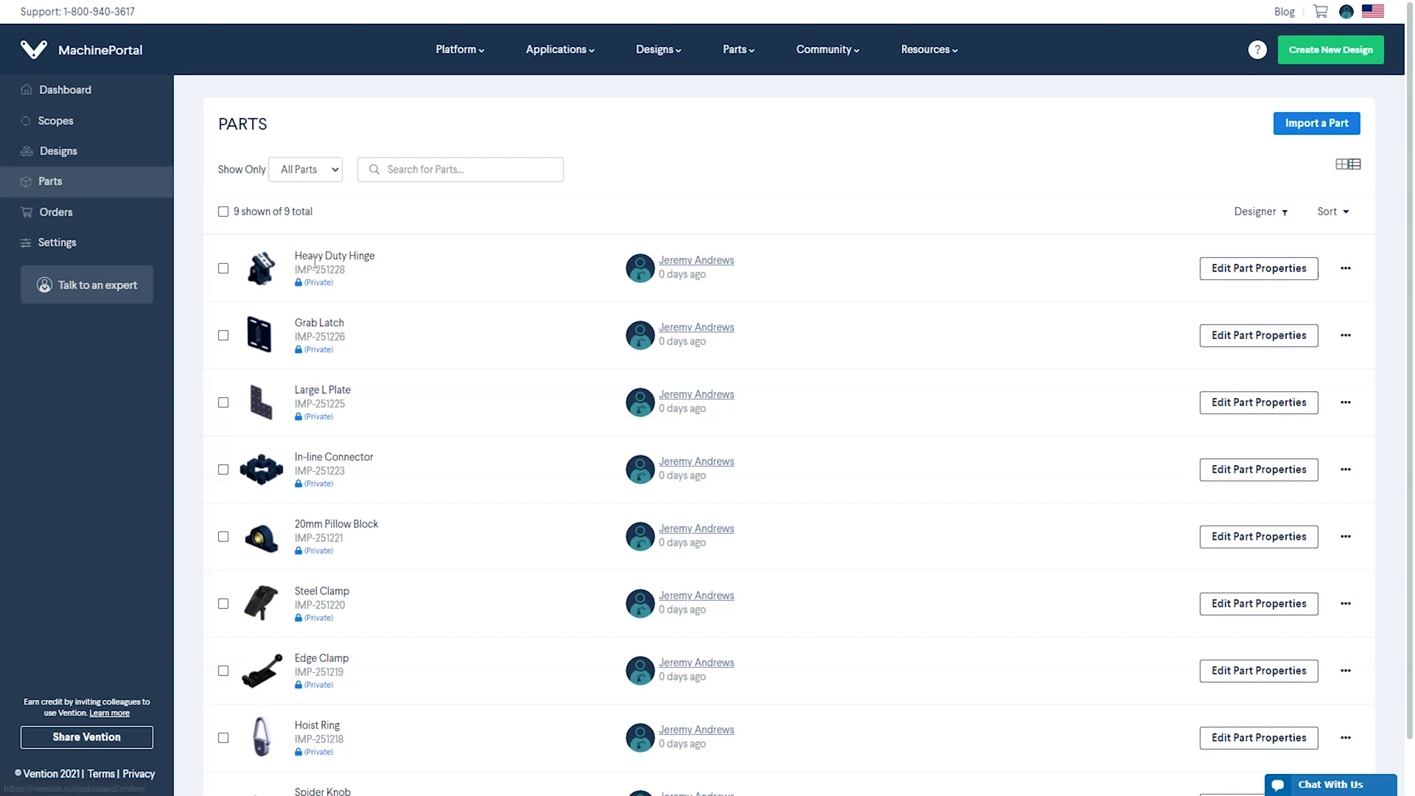
pyautogui.scroll(-2, 486, 283)
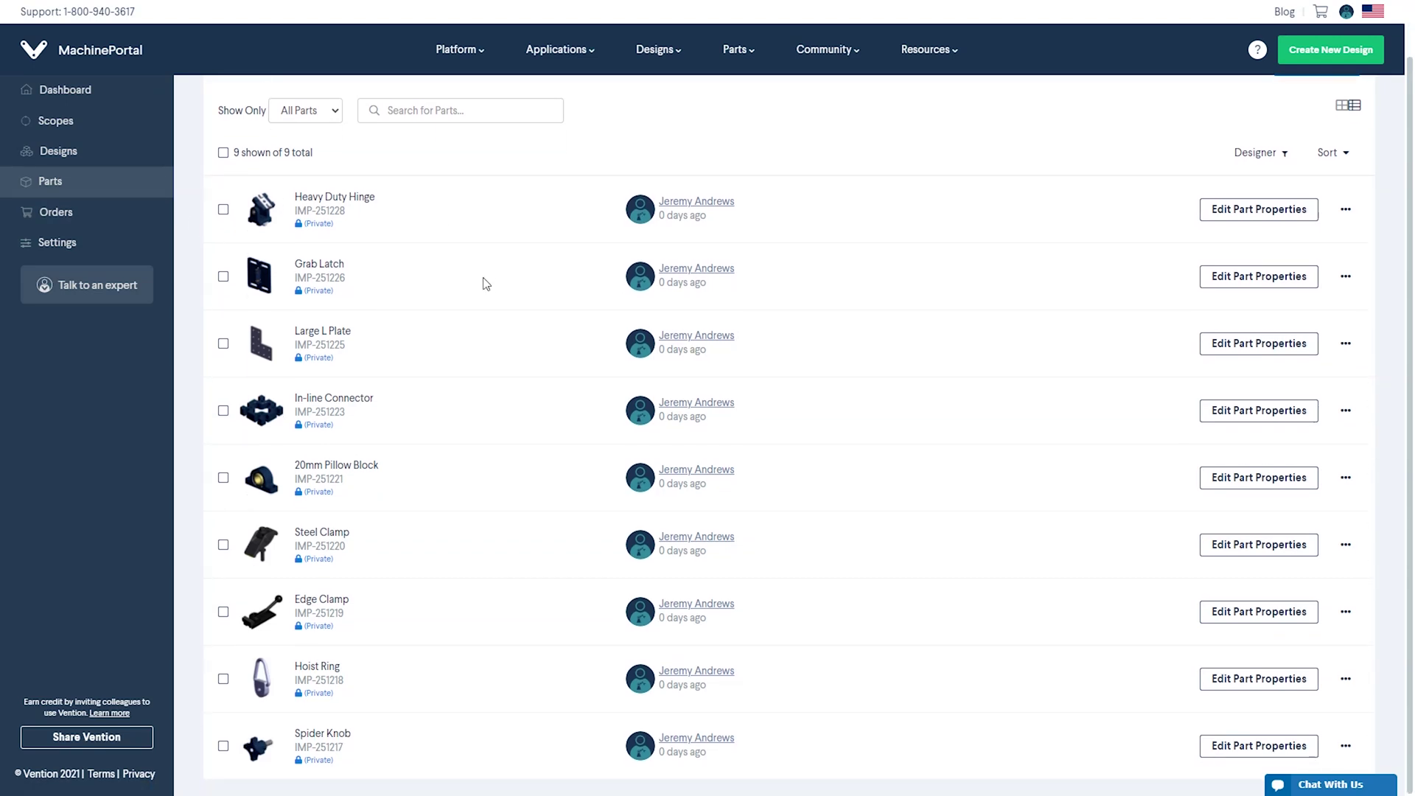
pyautogui.scroll(1, 485, 284)
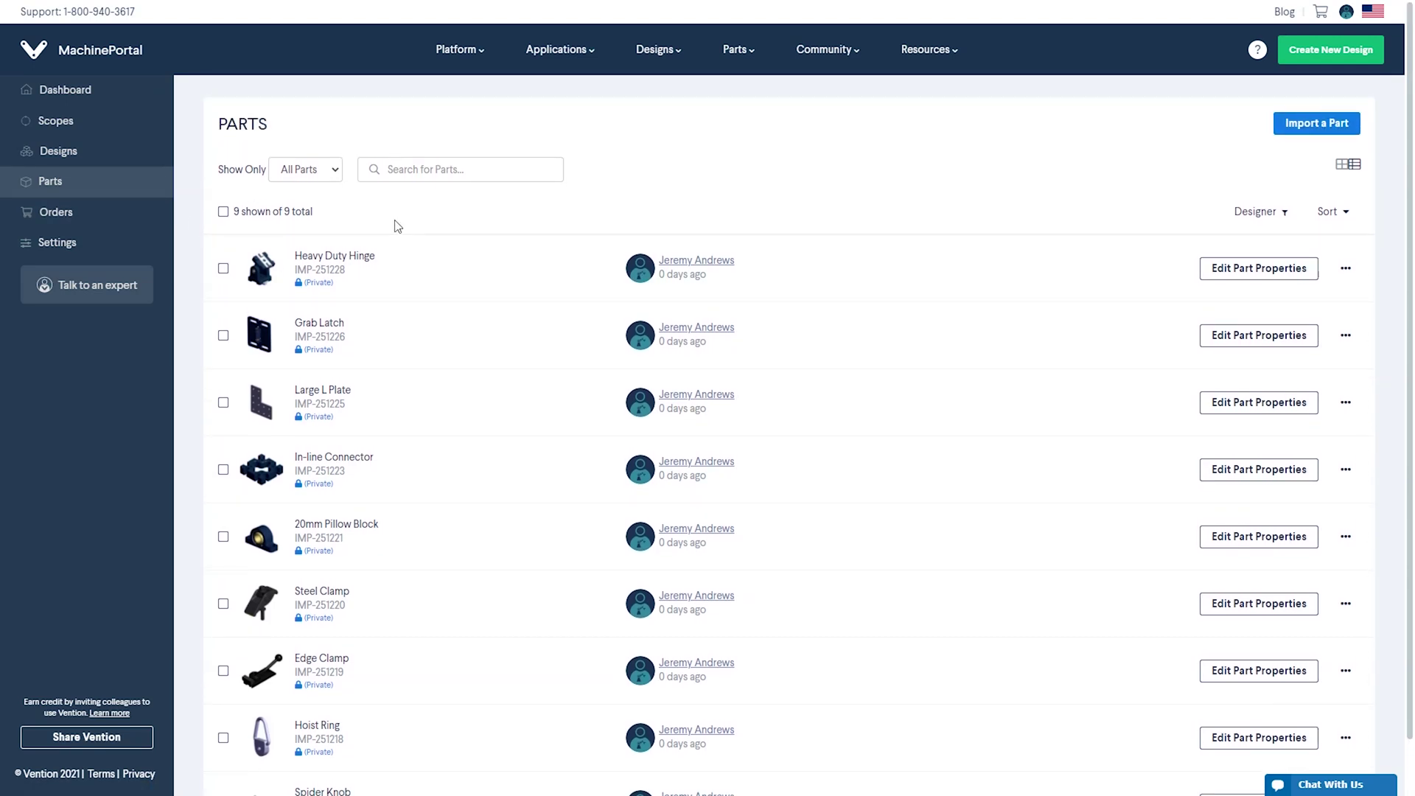
pyautogui.click(332, 176)
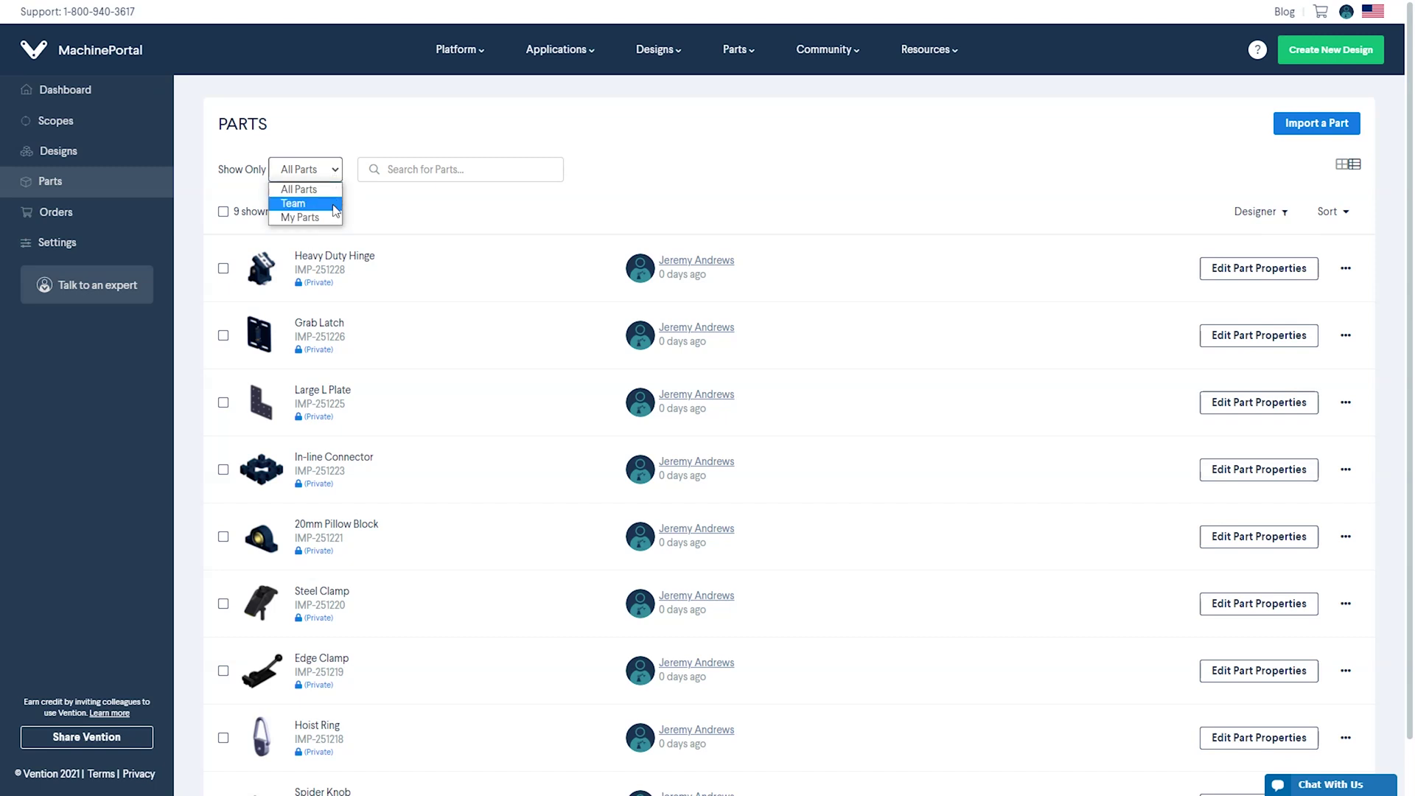
pyautogui.click(376, 214)
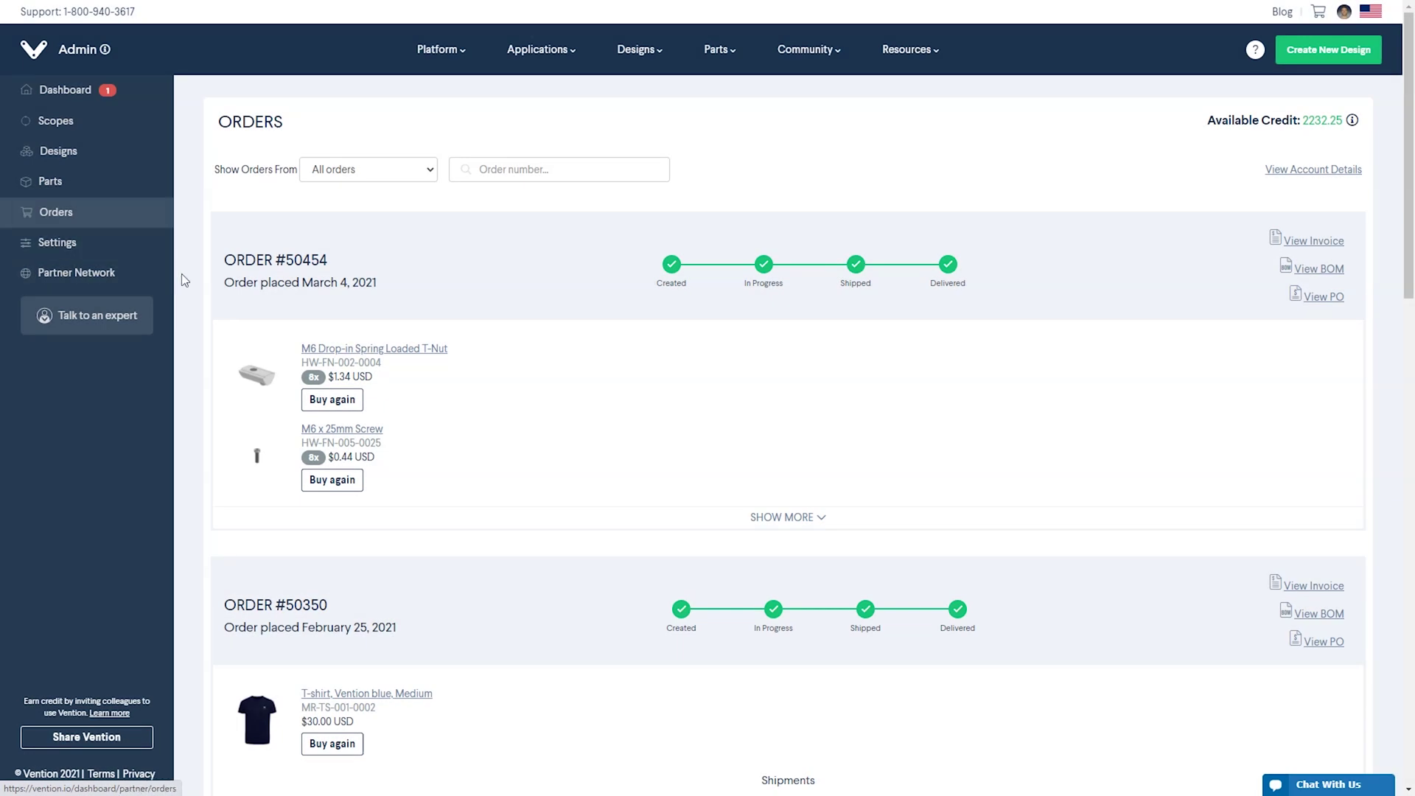
# Scroll through the delivered orders and shipments, then check the Available Credit info
pyautogui.scroll(-3, 227, 315)
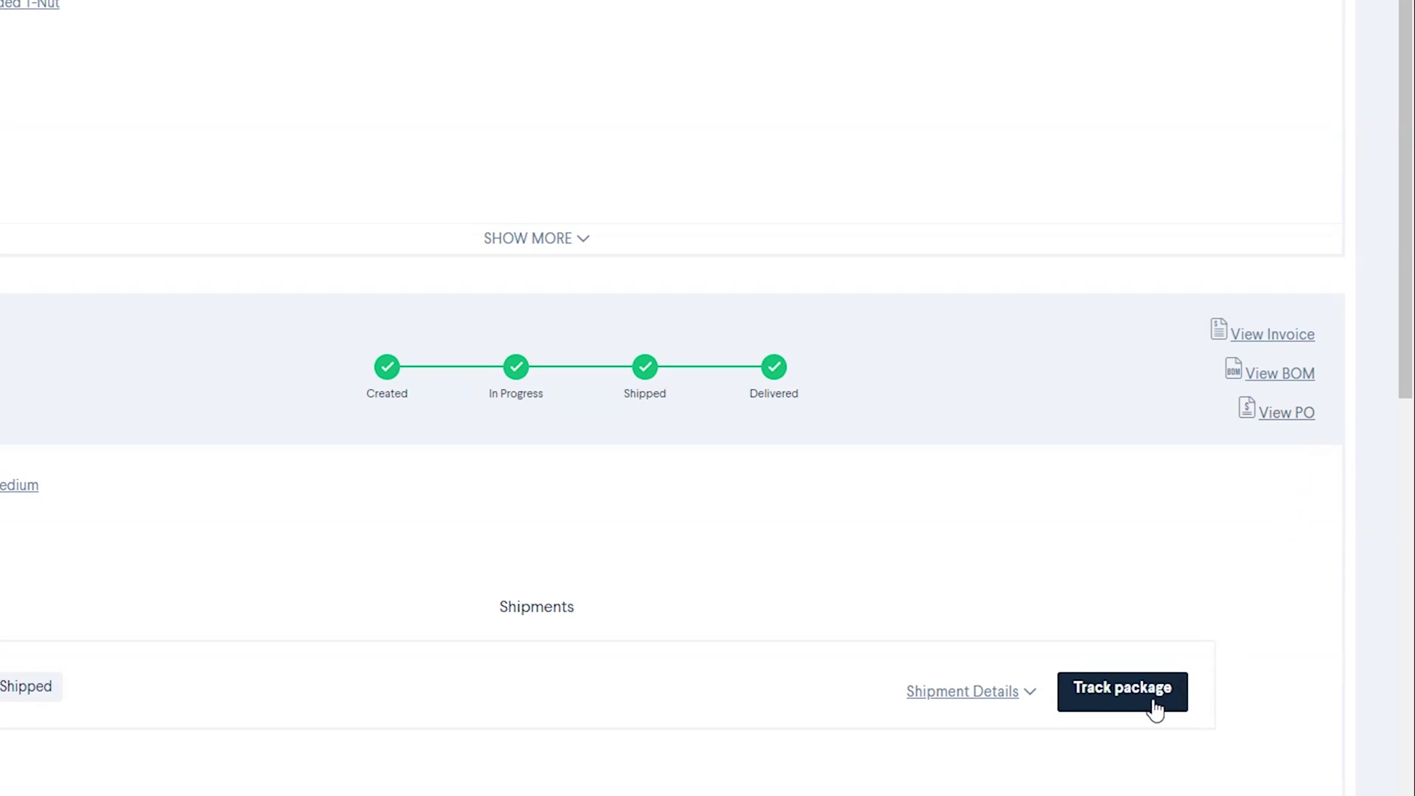
pyautogui.scroll(5, 1179, 635)
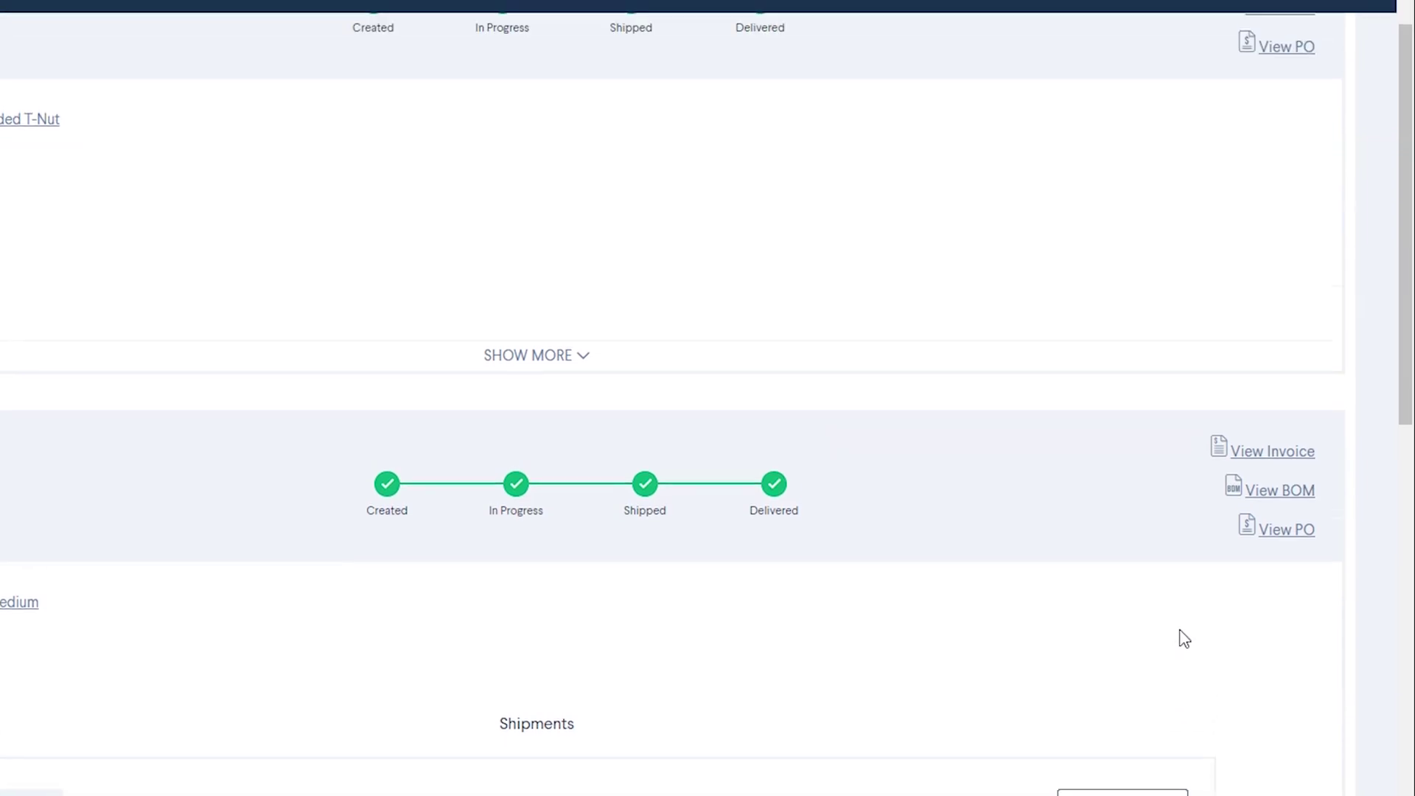
pyautogui.scroll(1, 1206, 604)
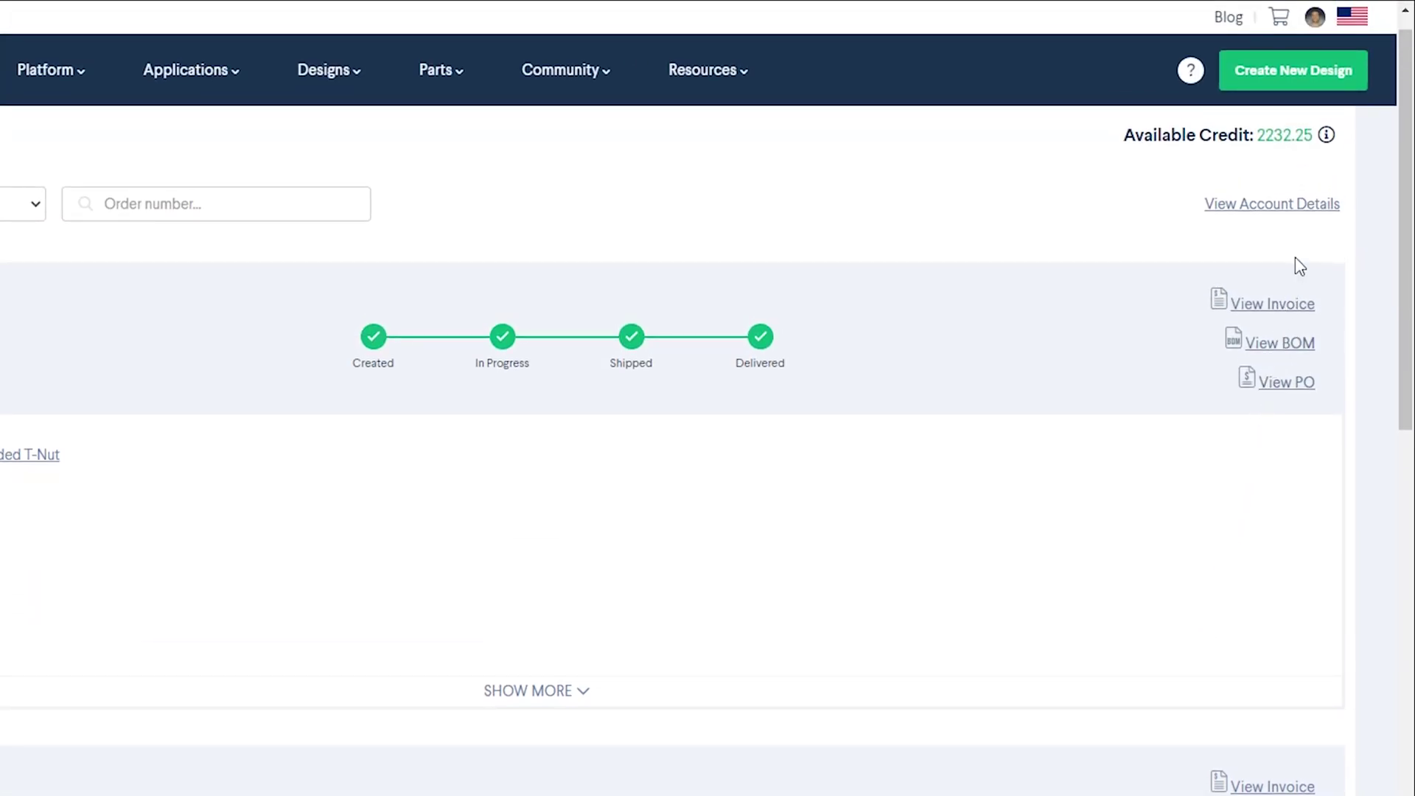
pyautogui.moveTo(1327, 136)
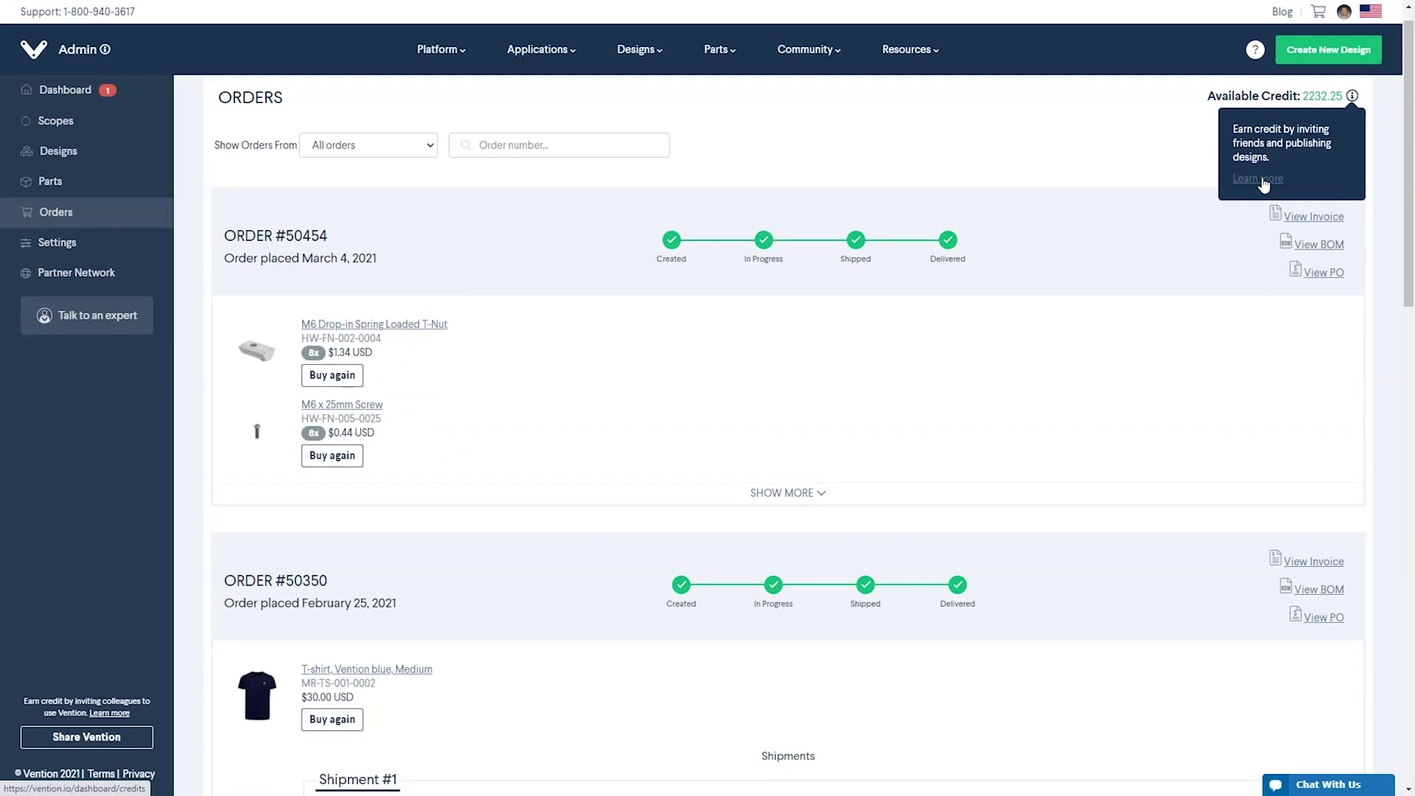
# Read how to earn credits, then scroll through older dashboard notifications
pyautogui.click(1198, 246)
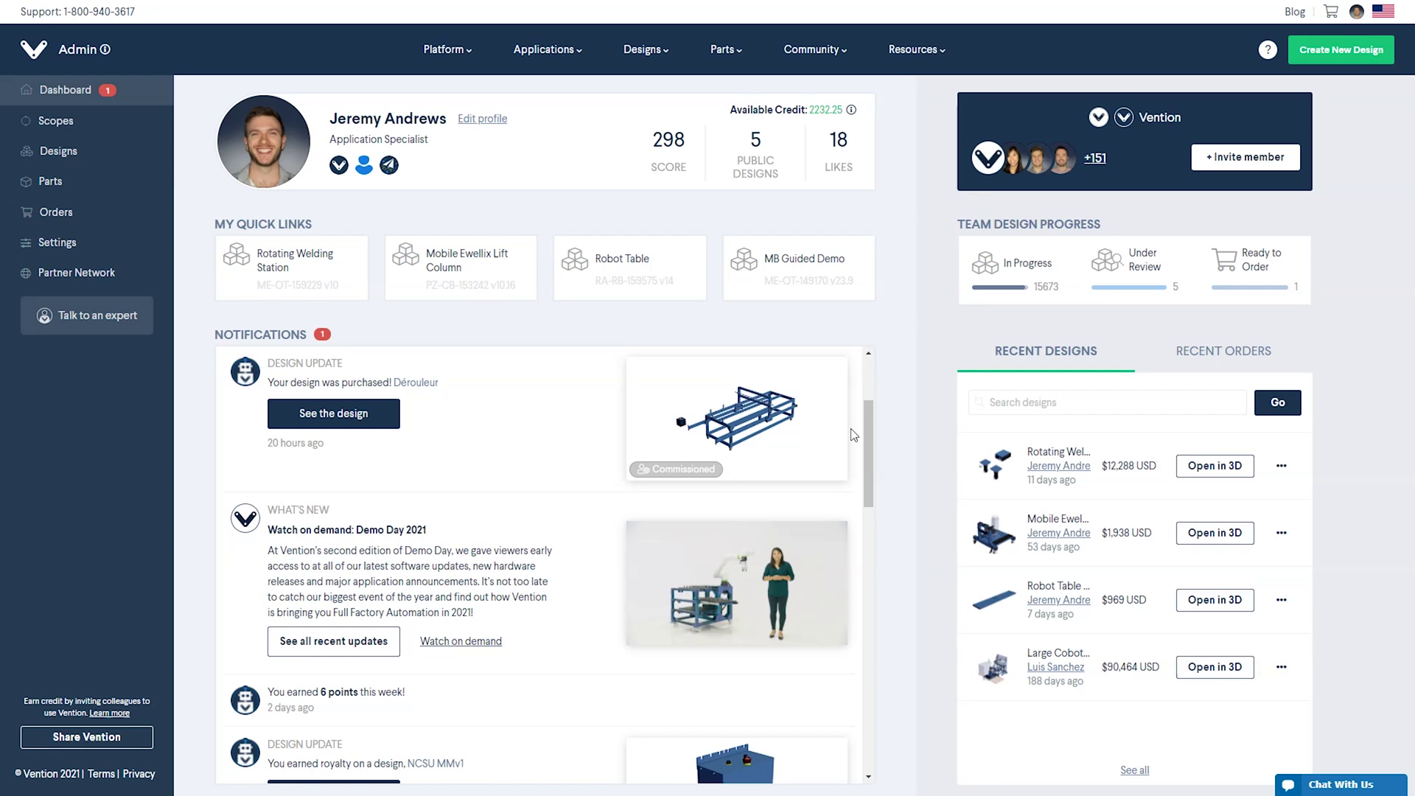
pyautogui.scroll(-4, 854, 435)
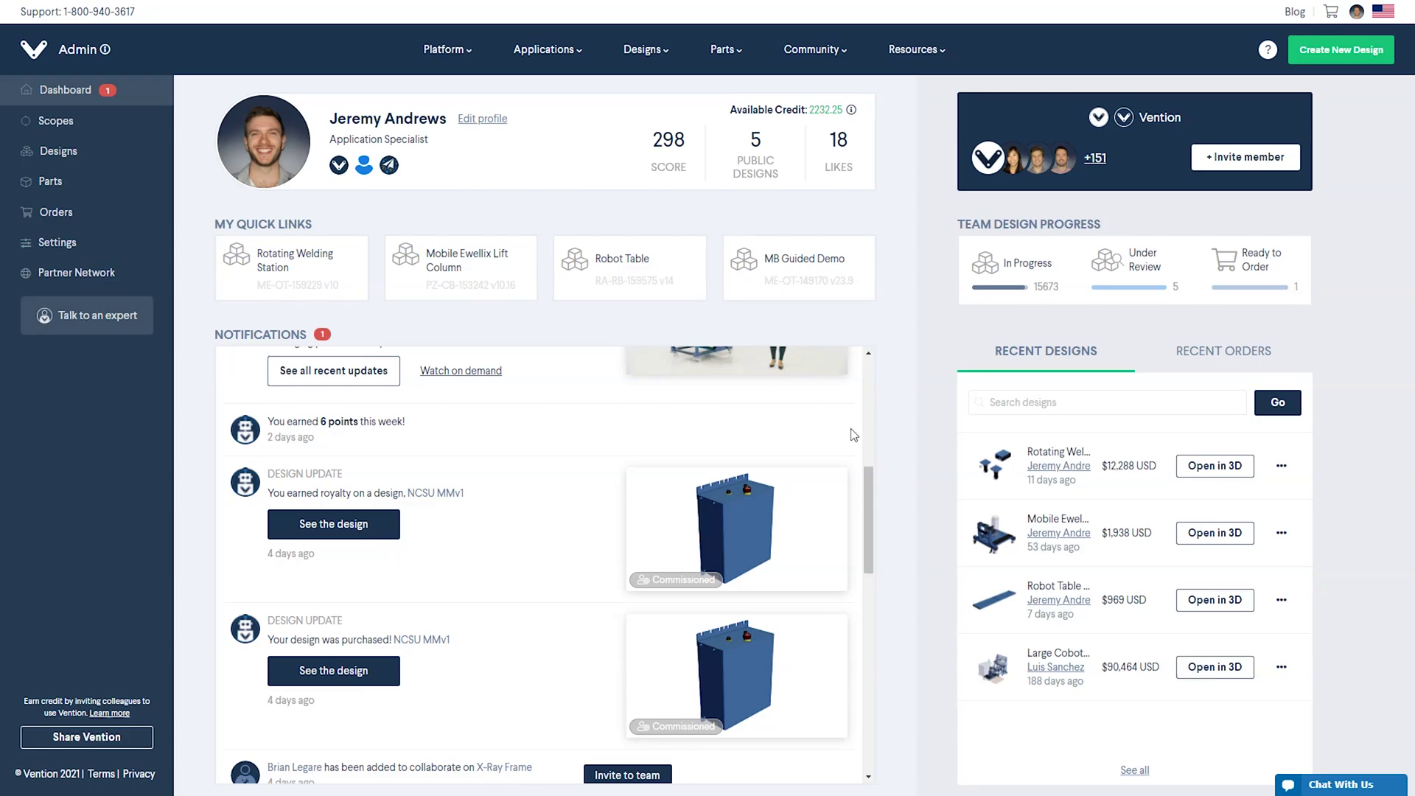